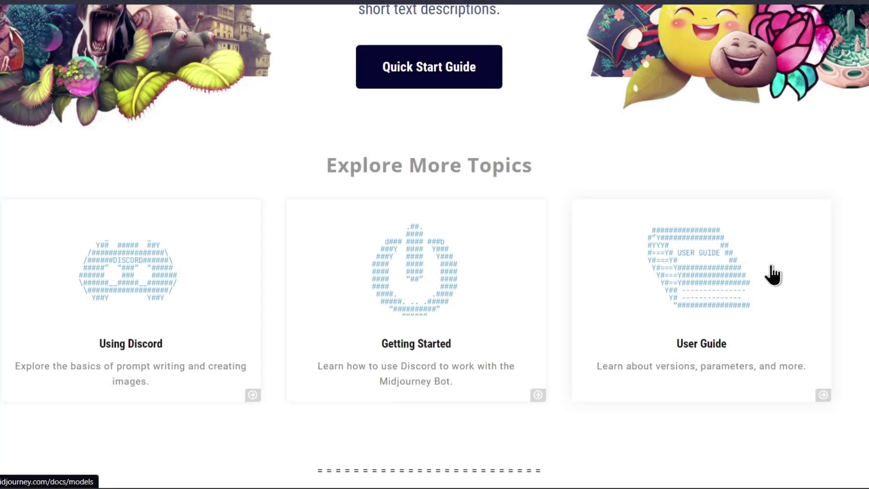
Open the User Guide card in the Midjourney Docs.
{"action": "left_click", "coordinate": [771, 264]}
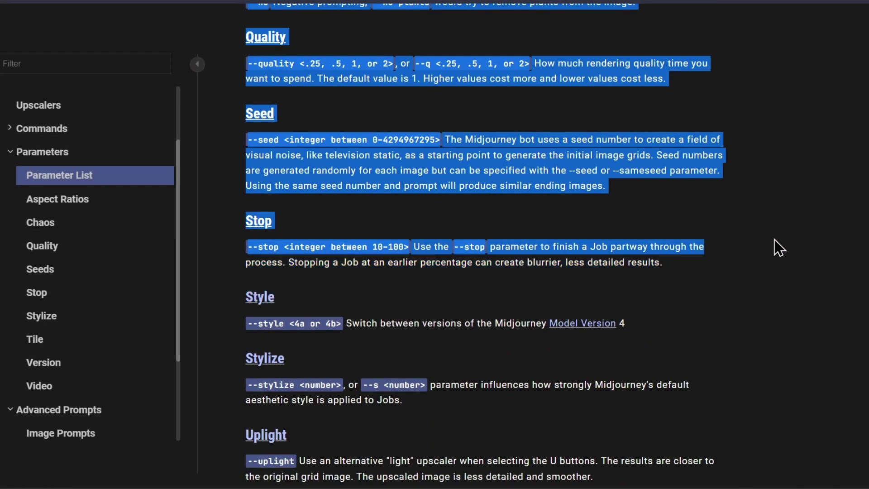
{"action": "left_click_drag", "start_coordinate": [775, 240], "coordinate": [766, 354]}
{"action": "scroll", "coordinate": [776, 245], "scroll_direction": "down", "scroll_amount": 10}
{"action": "scroll", "coordinate": [765, 351], "scroll_direction": "down", "scroll_amount": 12}
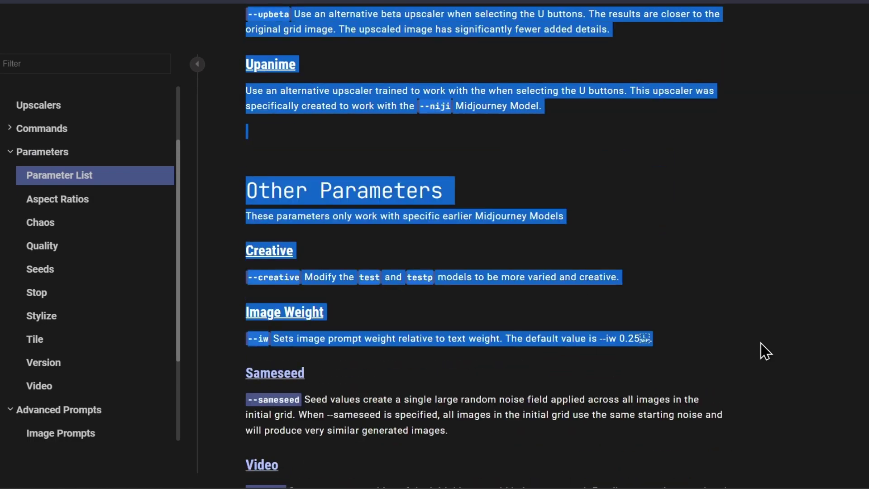
{"action": "scroll", "coordinate": [766, 354], "scroll_direction": "down", "scroll_amount": 3}
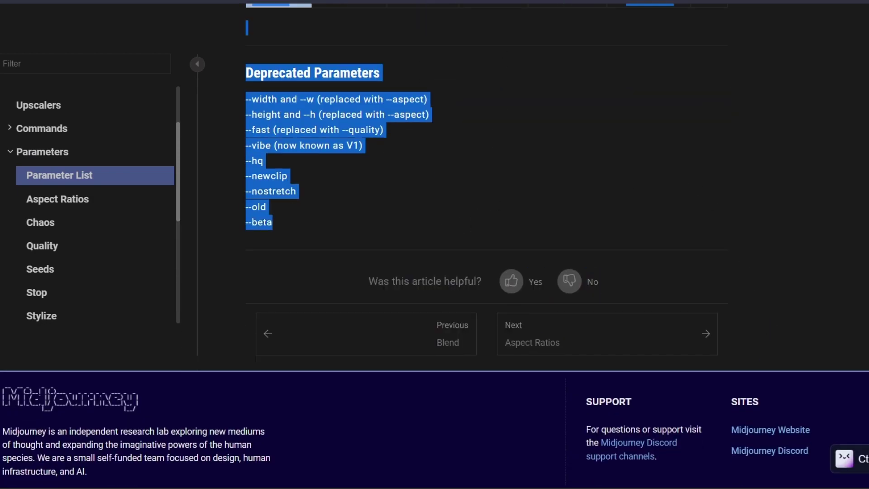
Send ChatGPT the parameter docs and professional-prompts request, then select the CEO portrait prompt.
{"action": "key", "text": "alt+Tab"}
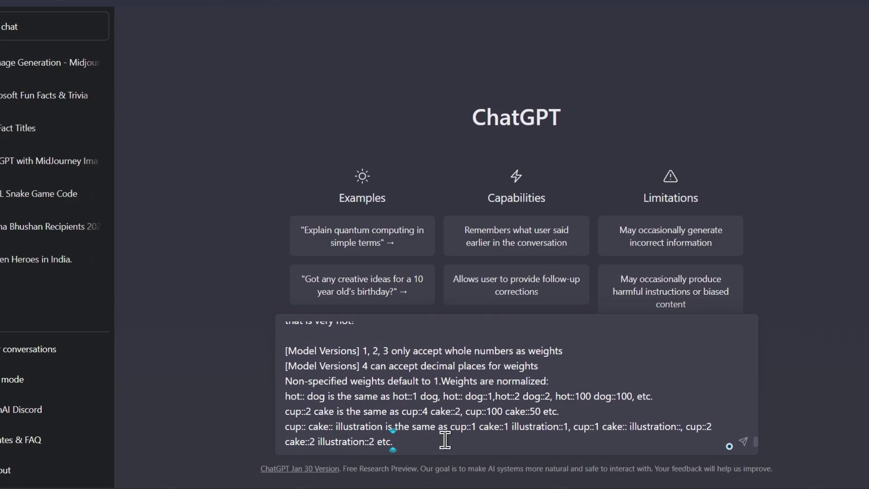
{"action": "key", "text": "Return"}
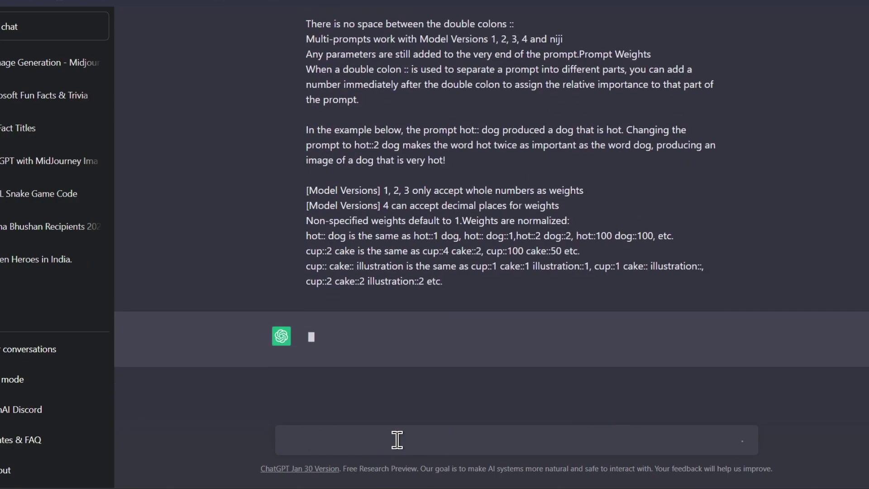
{"action": "type", "text": "read all these know create me professionla image generations prompts"}
{"action": "left_click", "coordinate": [365, 297]}
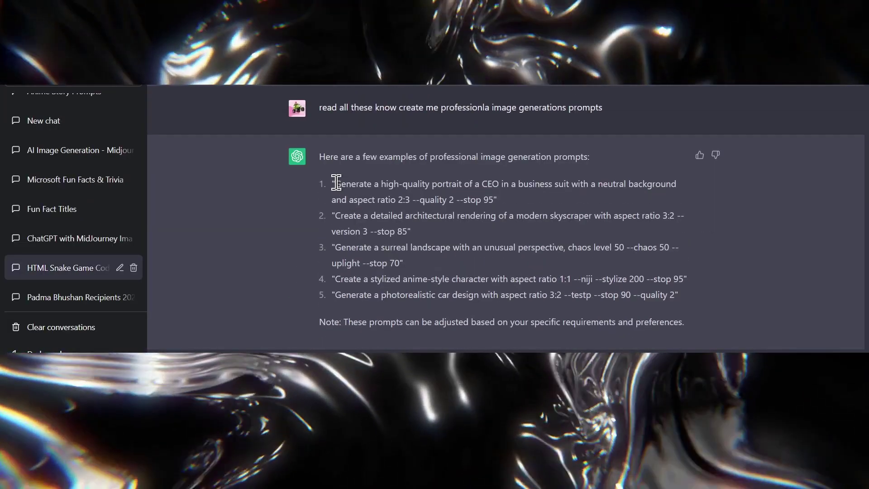
{"action": "left_click_drag", "start_coordinate": [336, 183], "coordinate": [494, 200]}
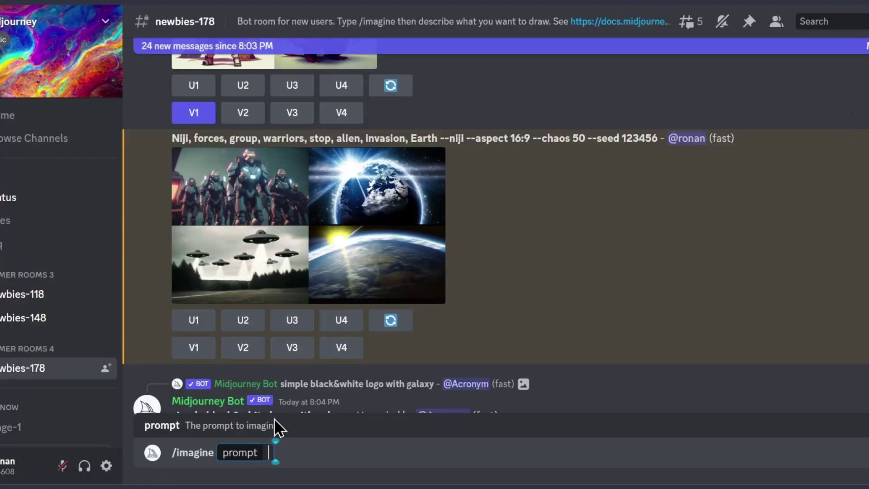
Submit the CEO portrait prompt with /imagine and jump to the Midjourney Bot's reply.
{"action": "type", "text": "Generate a high-quality portrait of a CEO in a business suit with a neutral background and aspect ratio 2:3 --quality 2 --stop 95"}
{"action": "key", "text": "Return"}
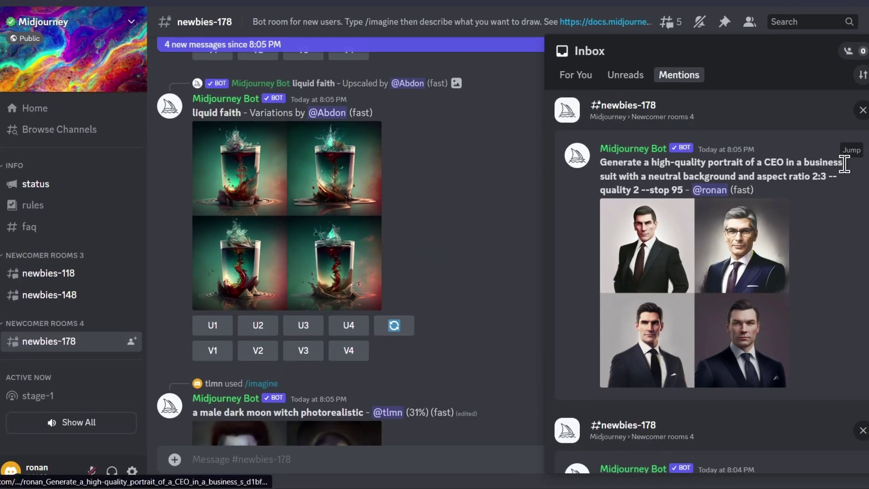
{"action": "left_click", "coordinate": [852, 150]}
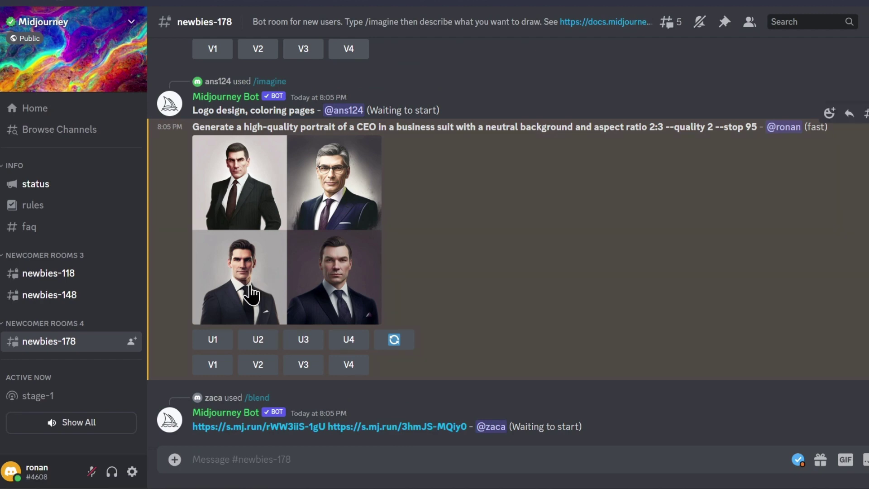
{"action": "scroll", "coordinate": [291, 207], "scroll_direction": "up", "scroll_amount": 1}
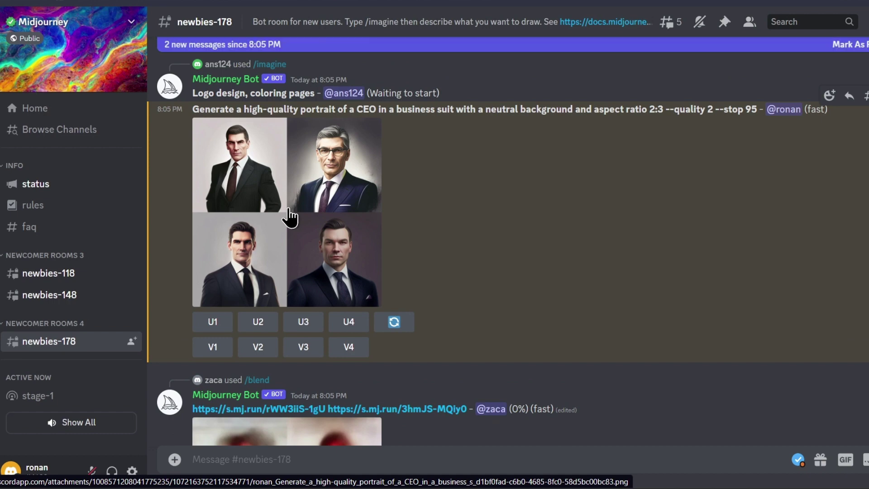
Enlarge the four-image grid of CEO business-suit portraits.
{"action": "left_click", "coordinate": [289, 209]}
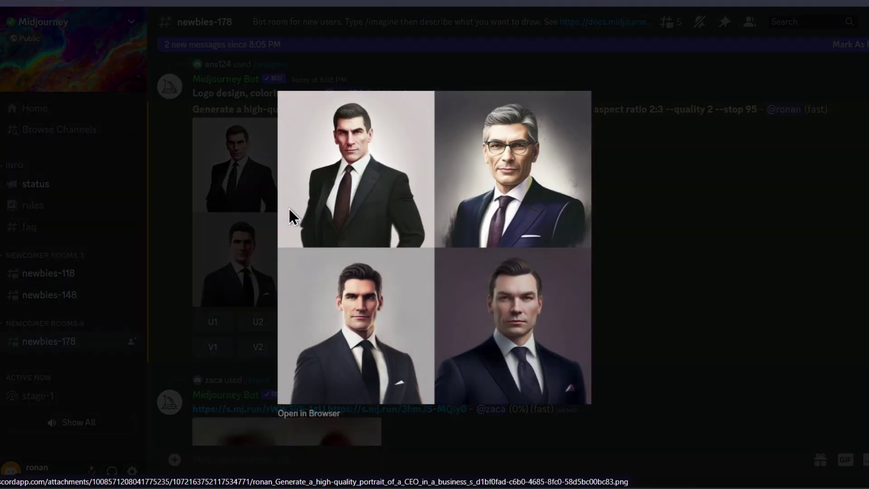